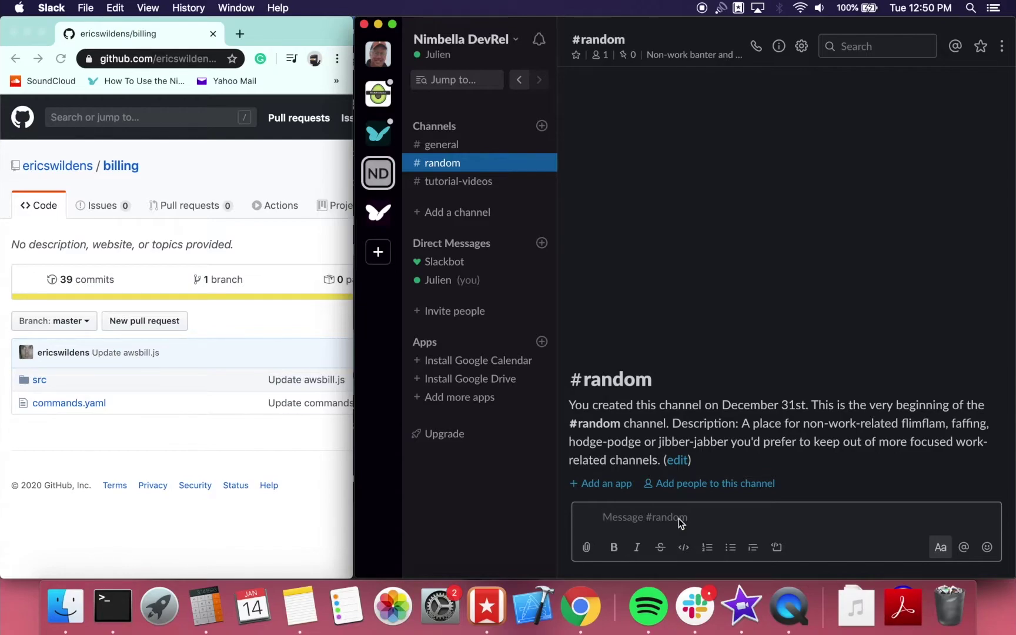
Step: Install the echo command set in the #random channel with the command /nc csm_install echo
type("csm_install")
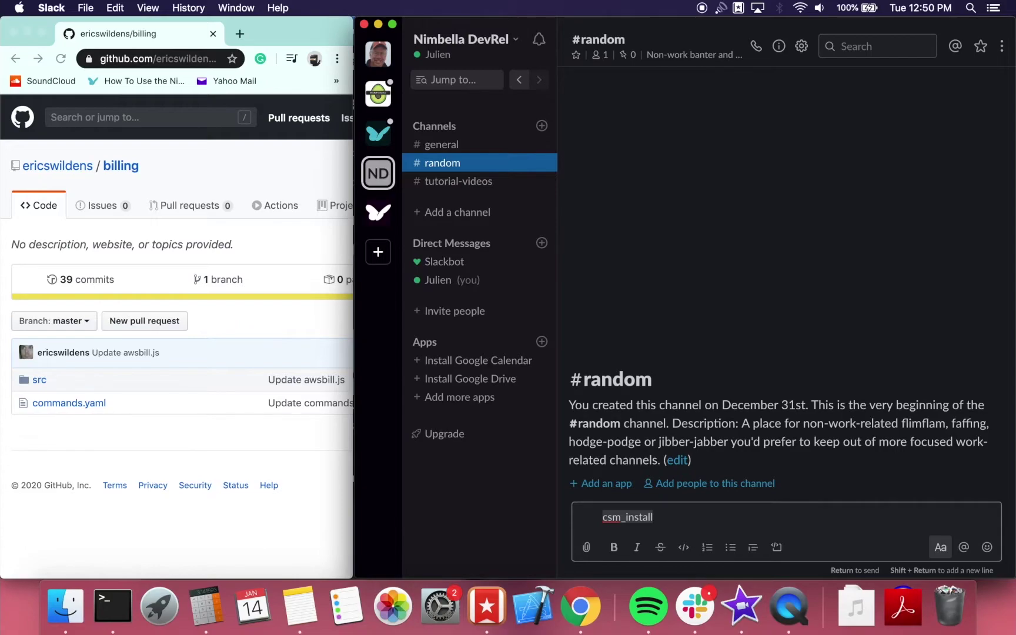
key("BackSpace")
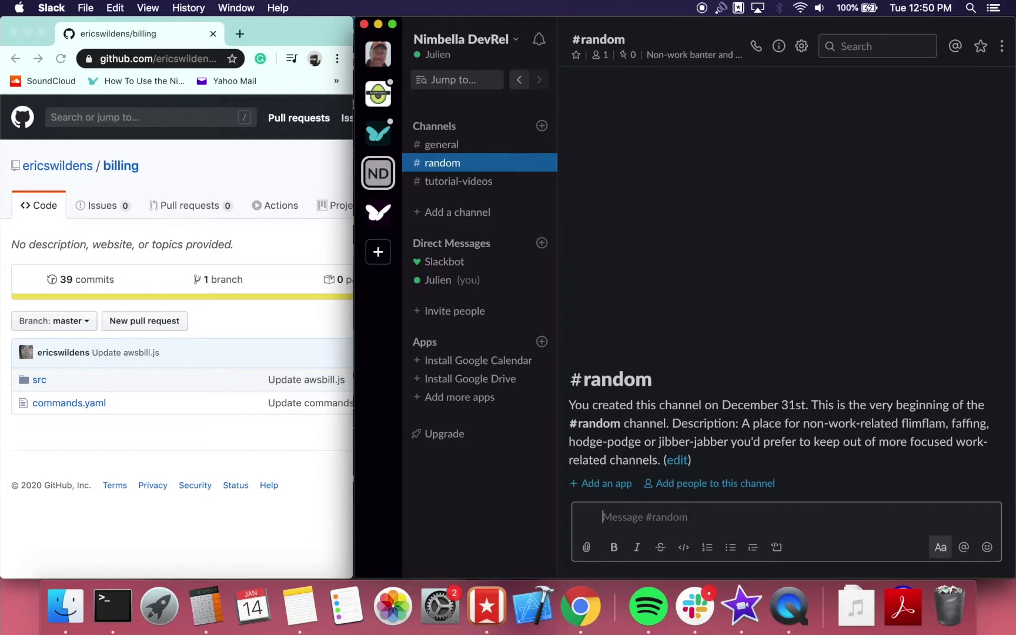
type("/")
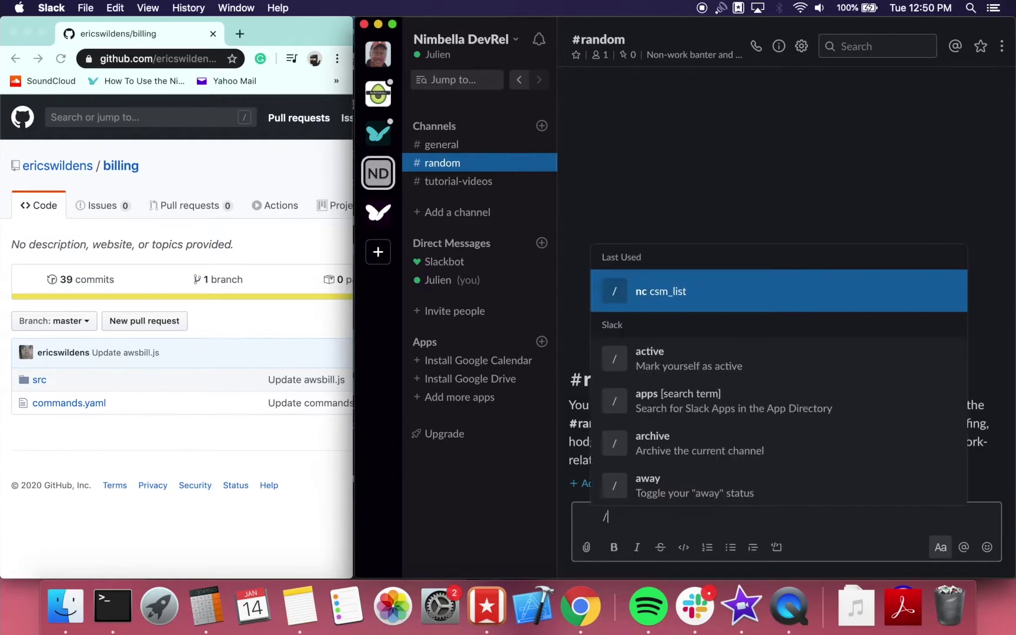
type("nc csm_i")
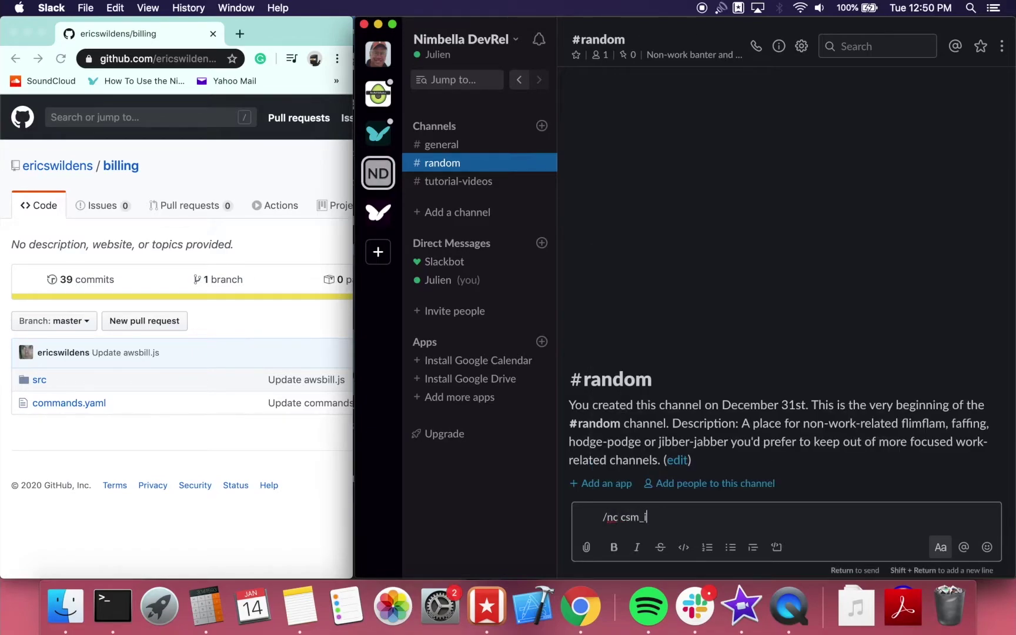
type("nstall echo")
key("Return")
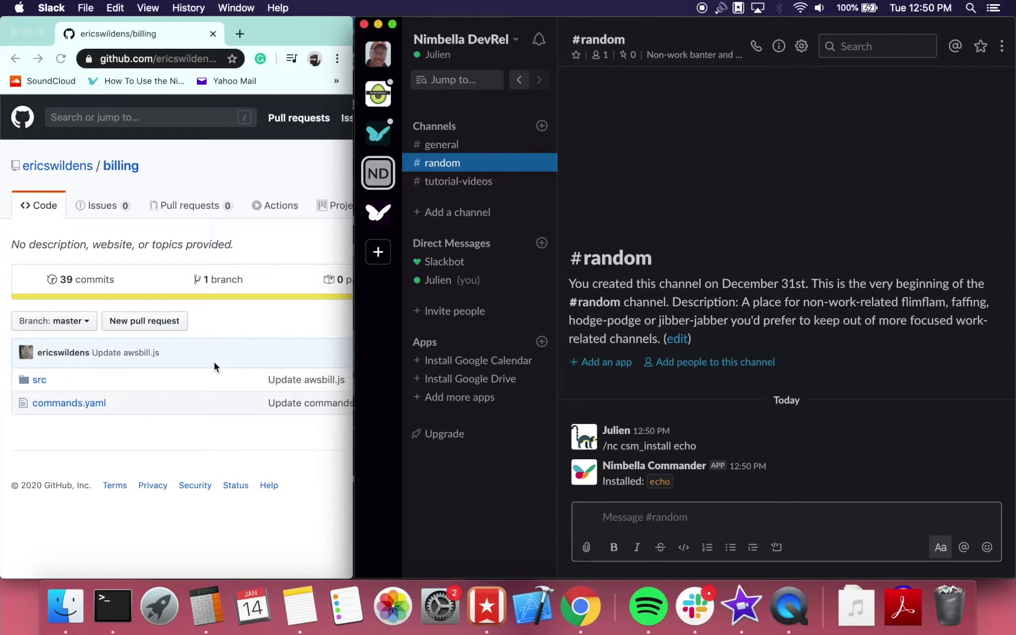
Step: Run the installed echo command with /dapp echo "hello world" in the channel
type("/dapp echo")
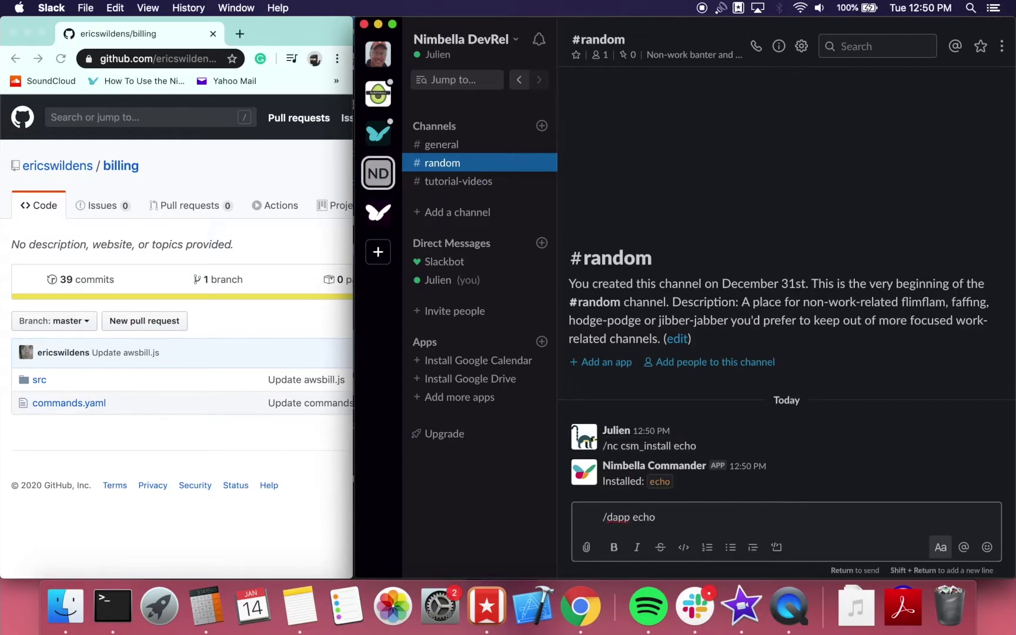
type(" \"hello world\"")
key("Return")
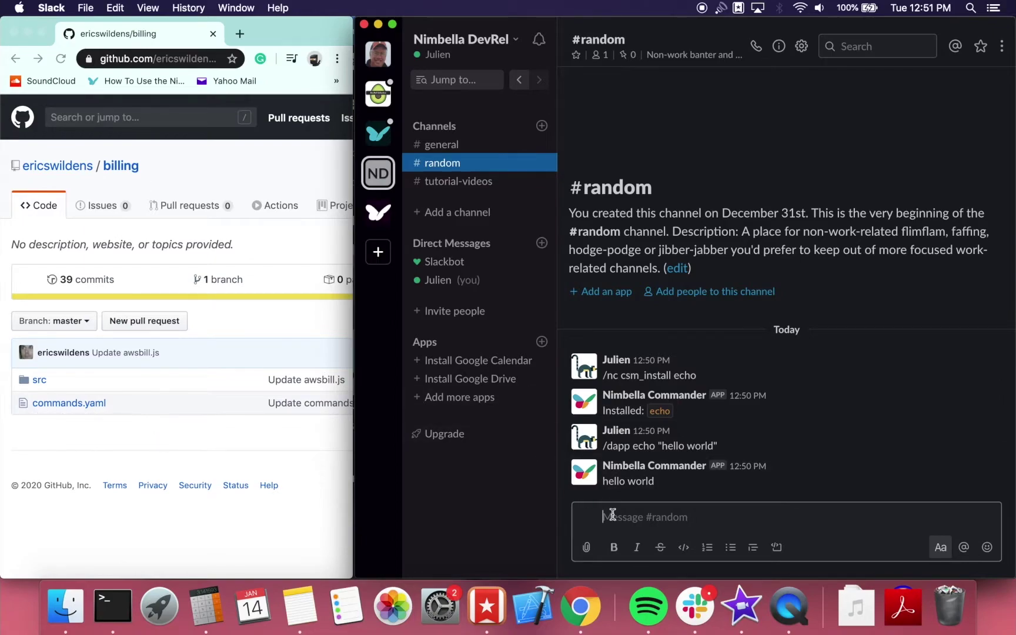
Step: Install the billing command set with /nc csm_install, giving github: followed by the owner and repository name of the GitHub repository open in the browser
type("/nc csm")
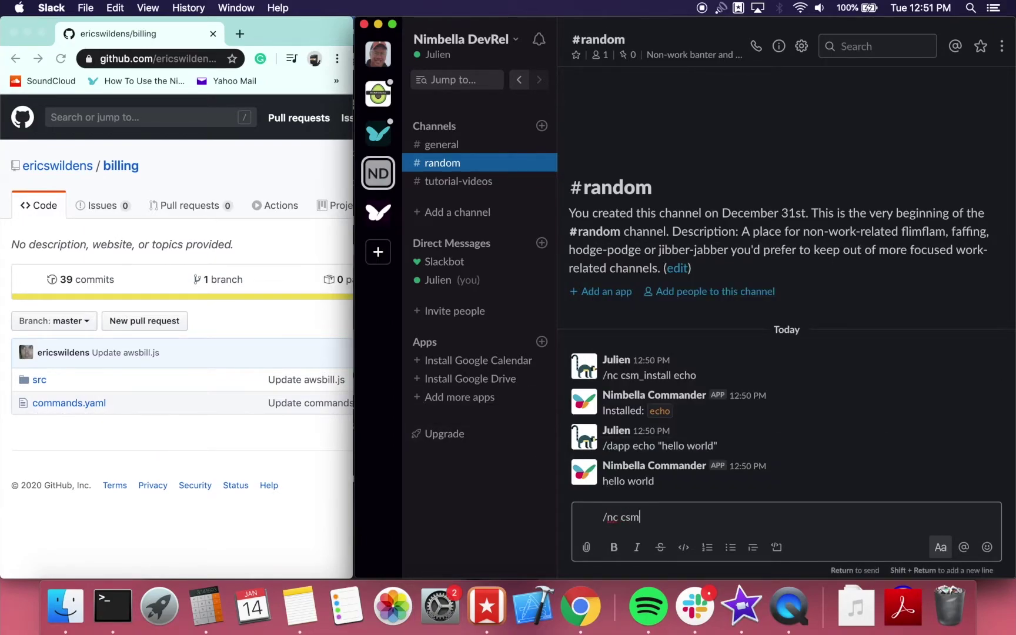
type("_install github:")
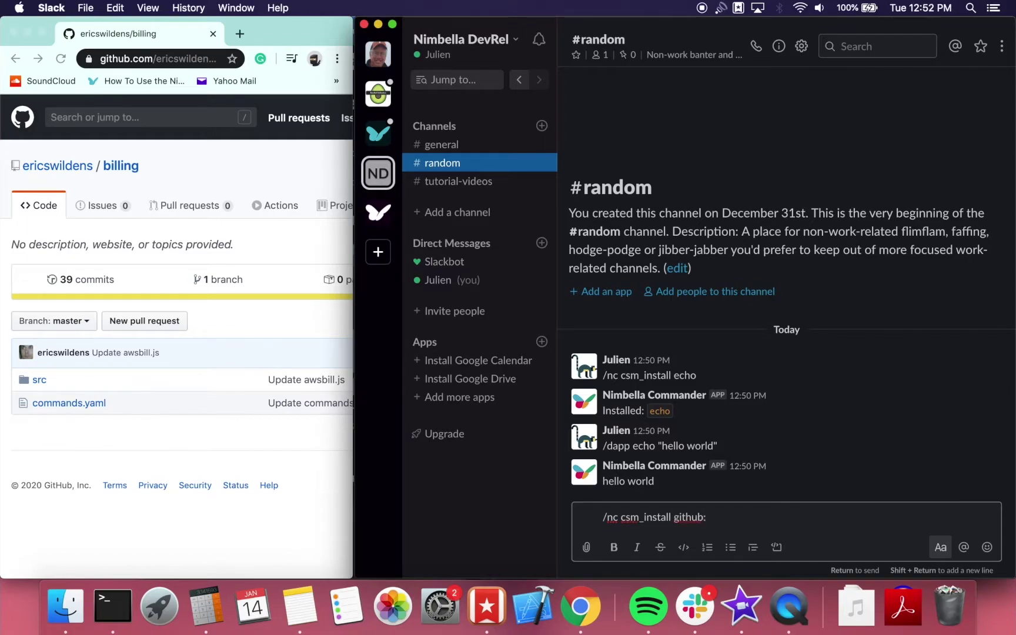
type("ericswildens/billing")
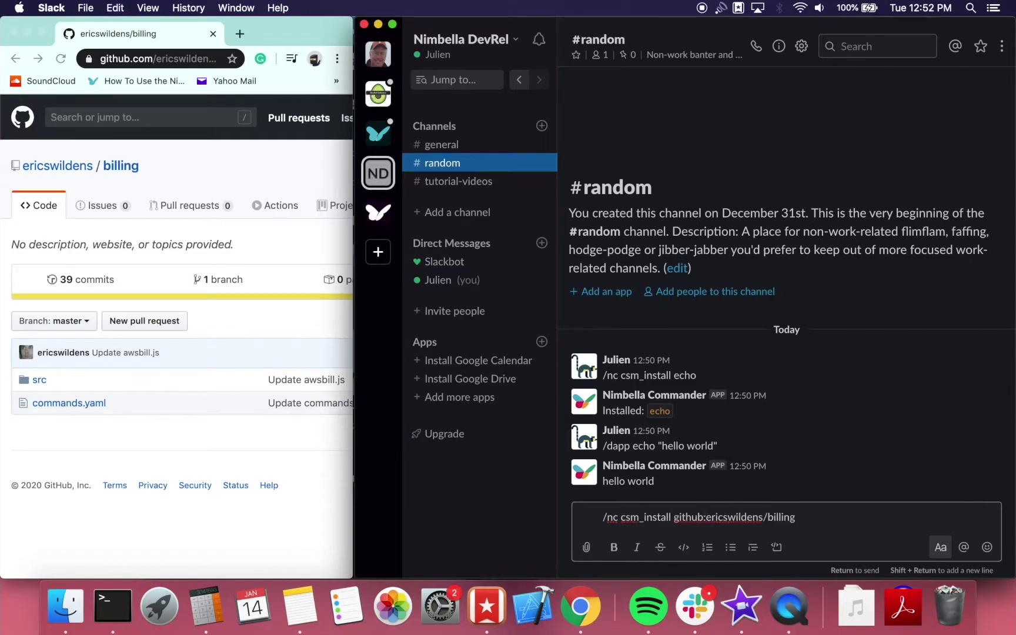
left_click_drag(849, 522, 675, 517)
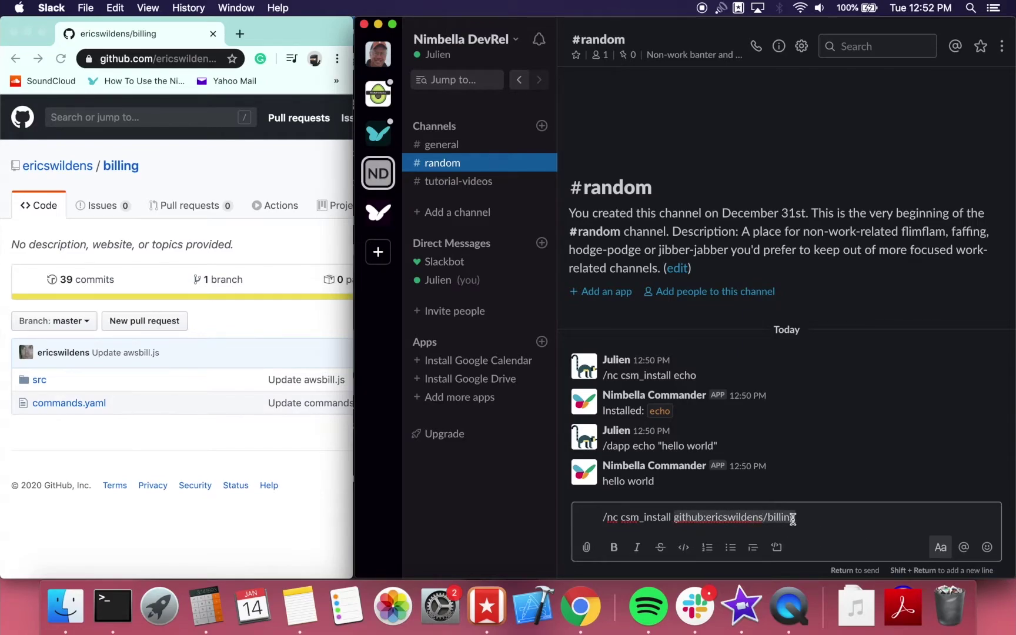
left_click(805, 521)
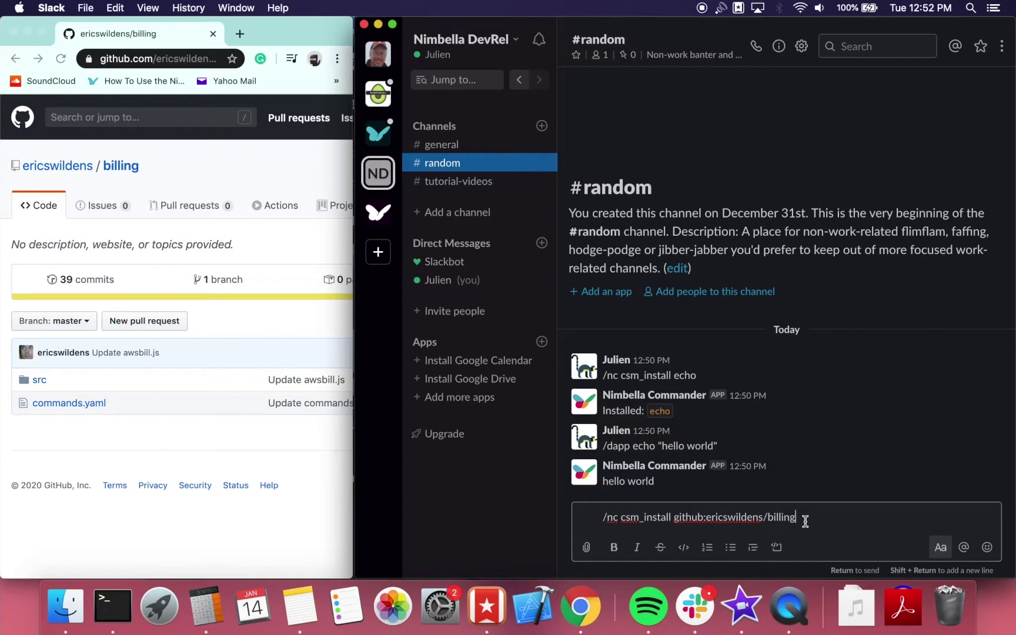
key("Return")
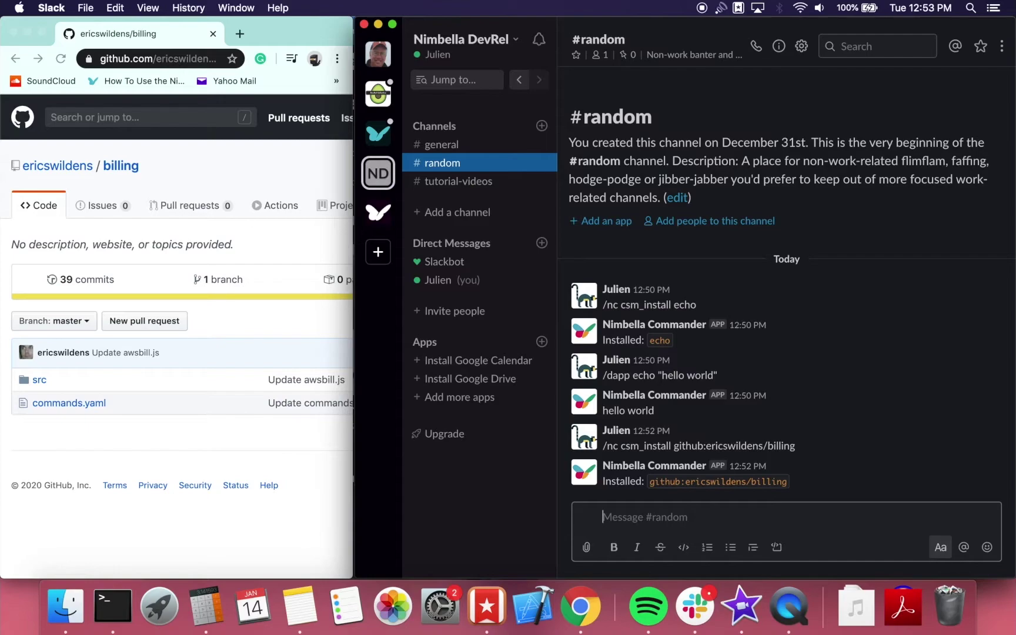
type("/nc cs")
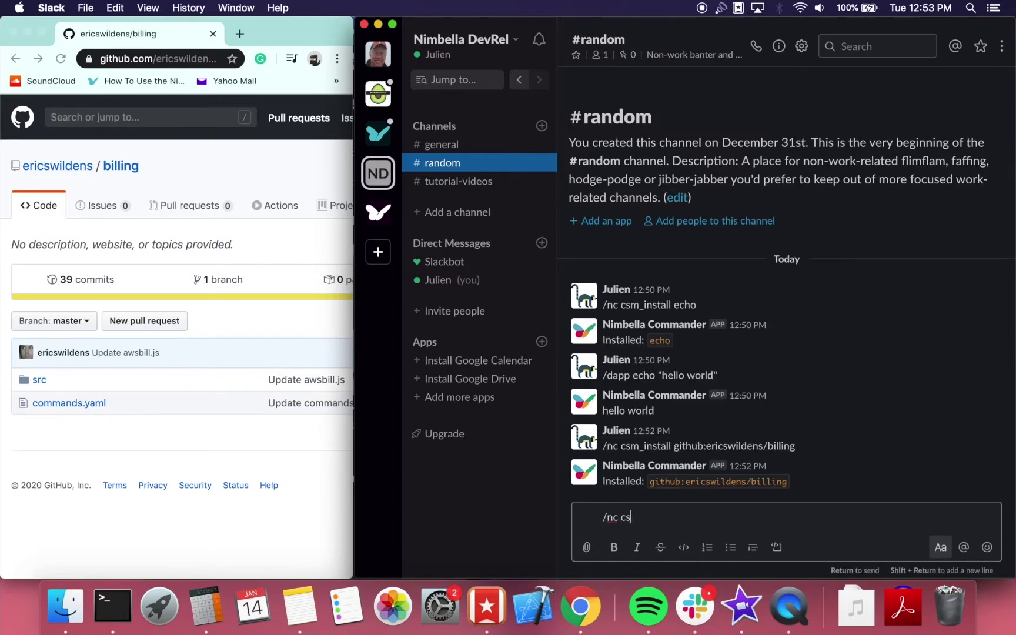
type("m_install www.mywebserve")
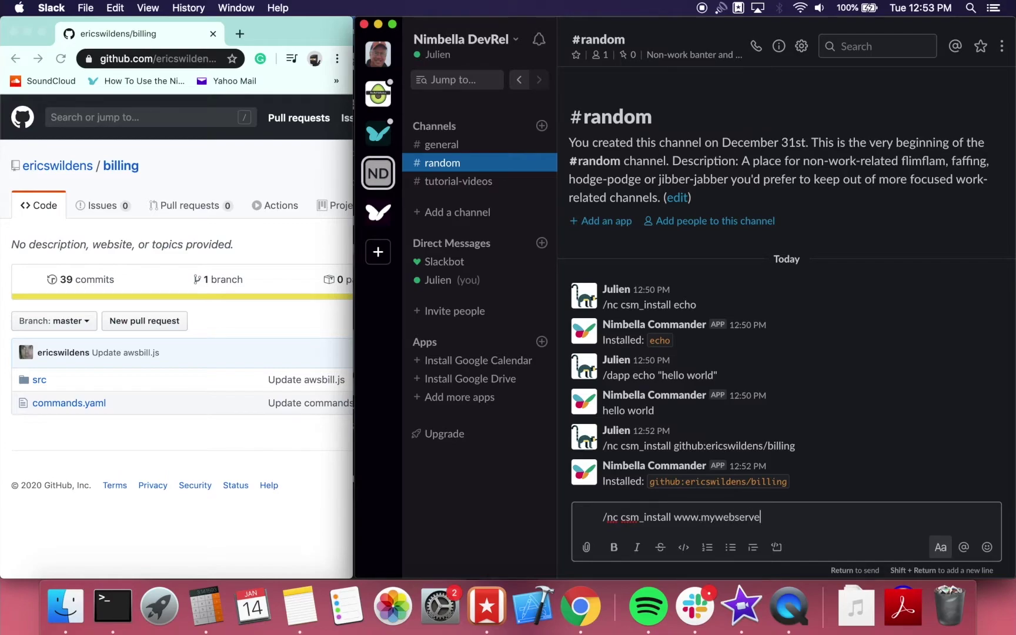
type("r.com/c")
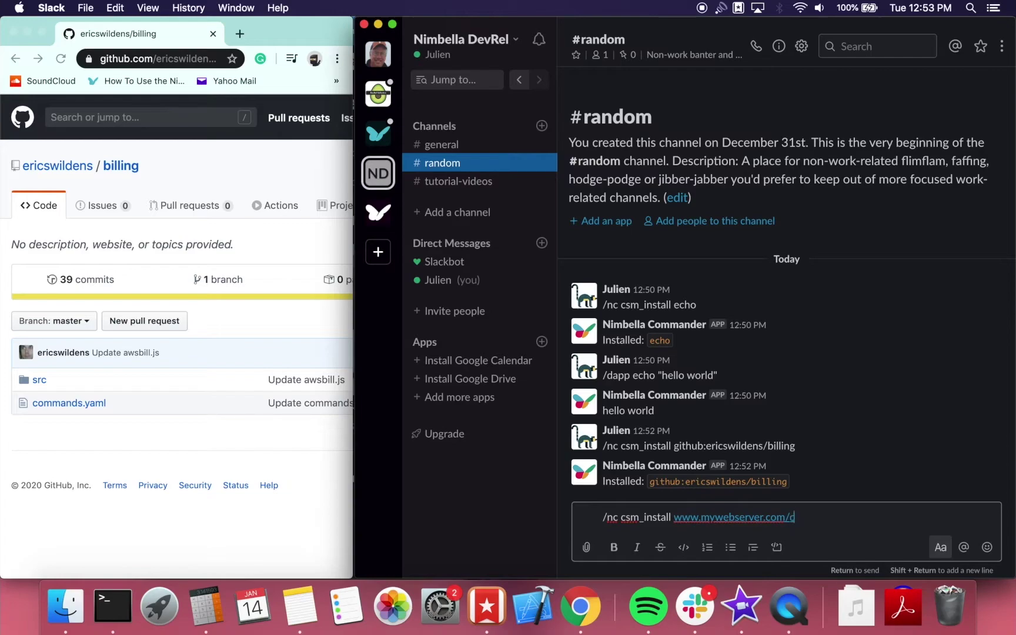
type("ommands.yaml")
key("super+a")
key("BackSpace")
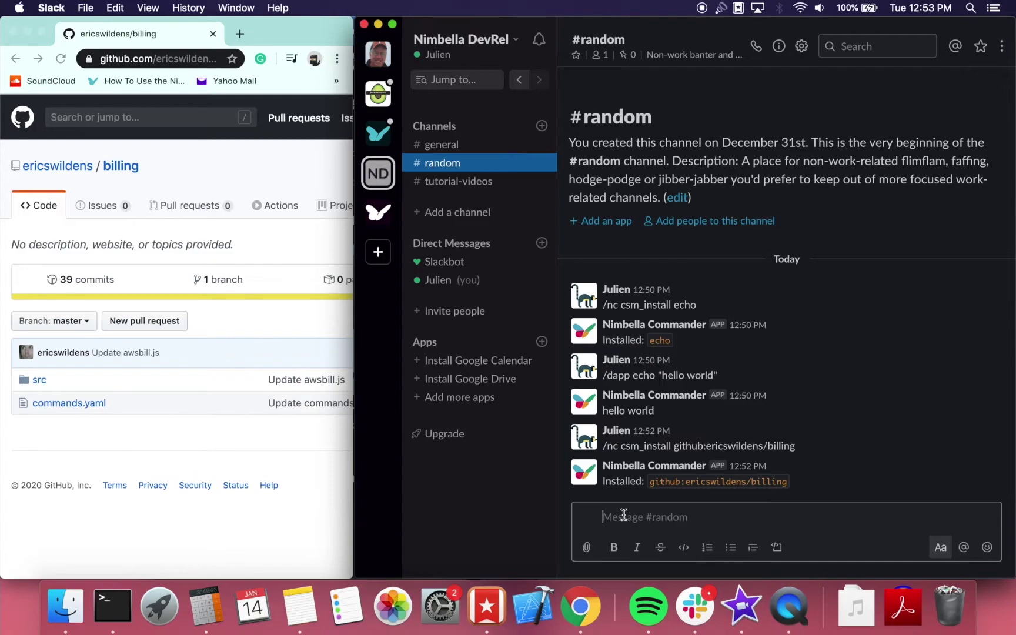
Step: Create a command set with /nc csm_create video_demo and a command with /nc command_create new_command
type("/nc csm")
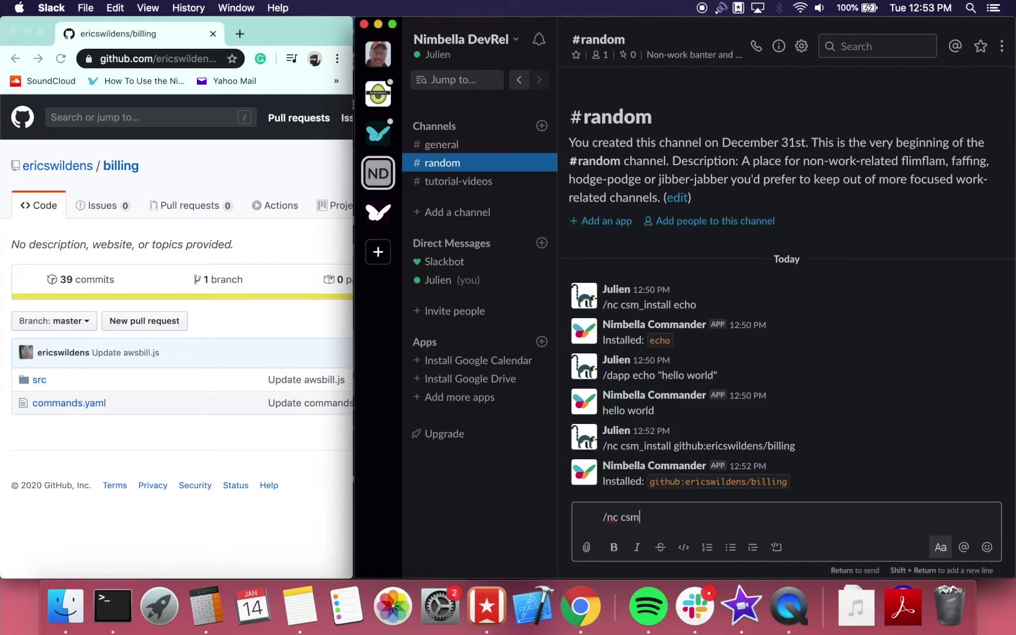
type("_create video_demo")
key("Return")
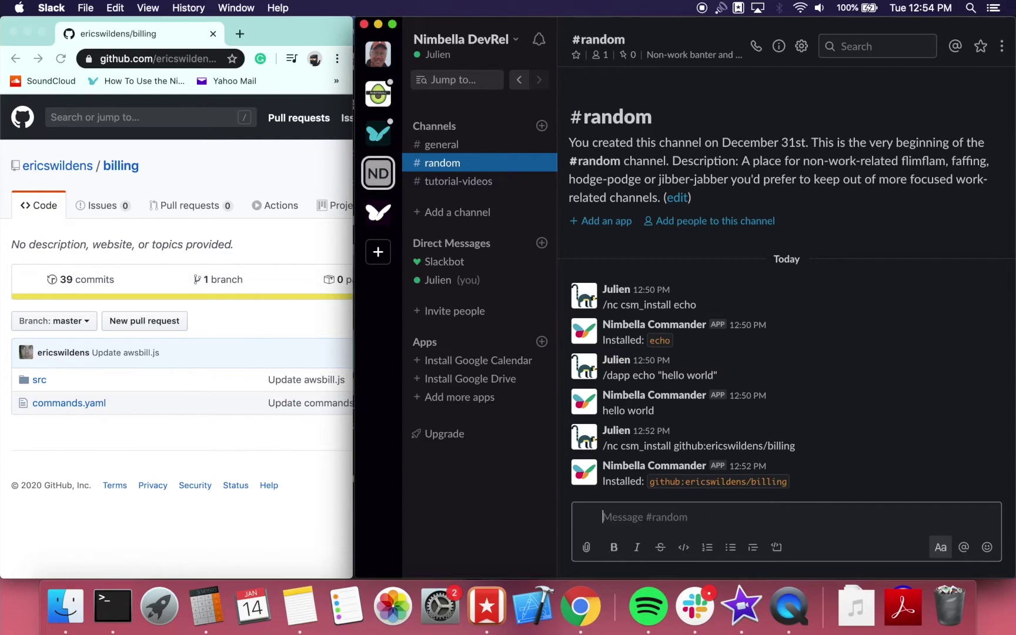
type("/nc command_create new_command")
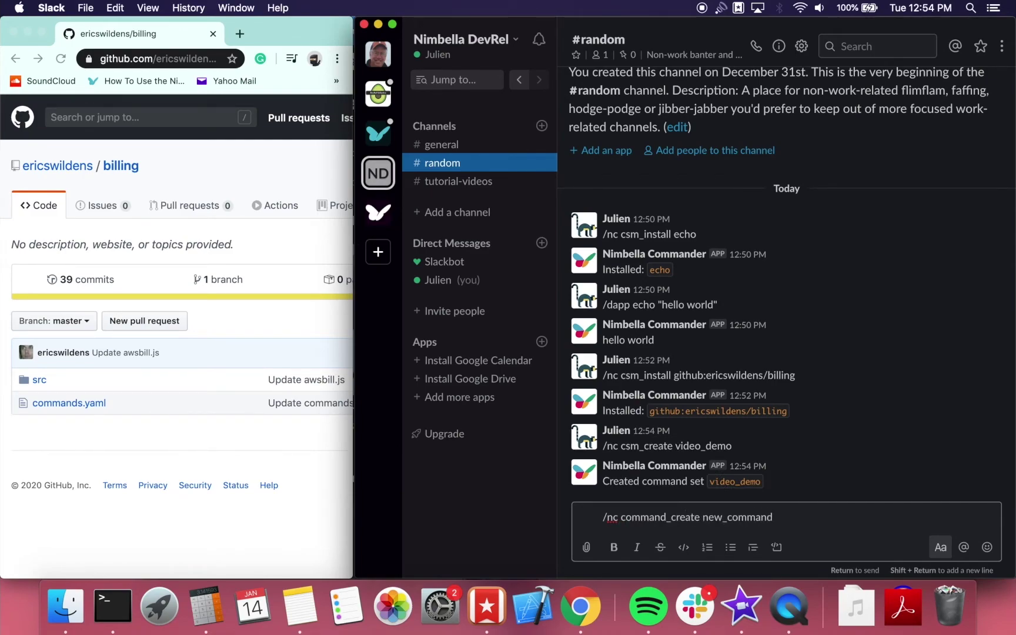
key("Return")
Step: Add the new command to the set with /nc csm_commands video_demo + new_command, and export the set with /nc csm_export video_demo
type("/nc csm_commands video_demo + new_command")
key("Return")
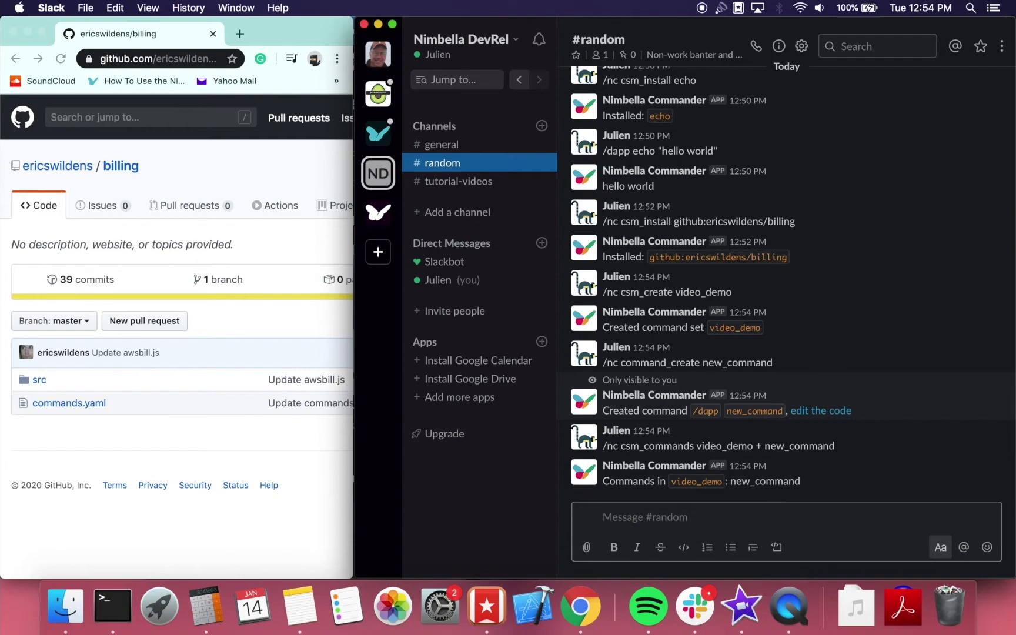
type("/nc csm_export video_demo")
key("Return")
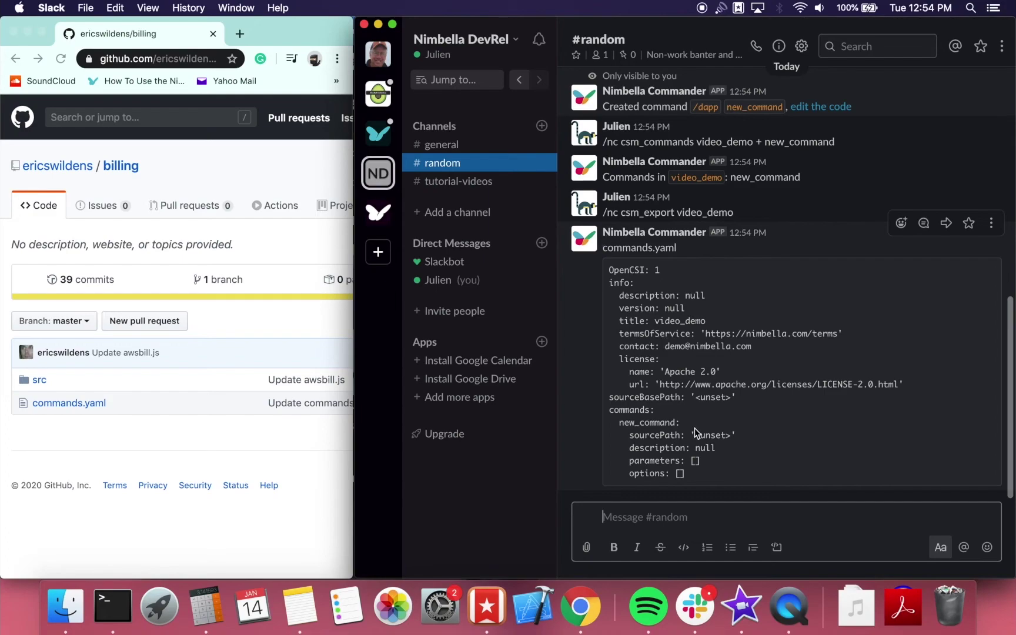
Step: Switch to Chrome, open commands.yaml in the billing repository and examine its sourceBasePath and the sourcePath of the awsbill command
left_click(223, 156)
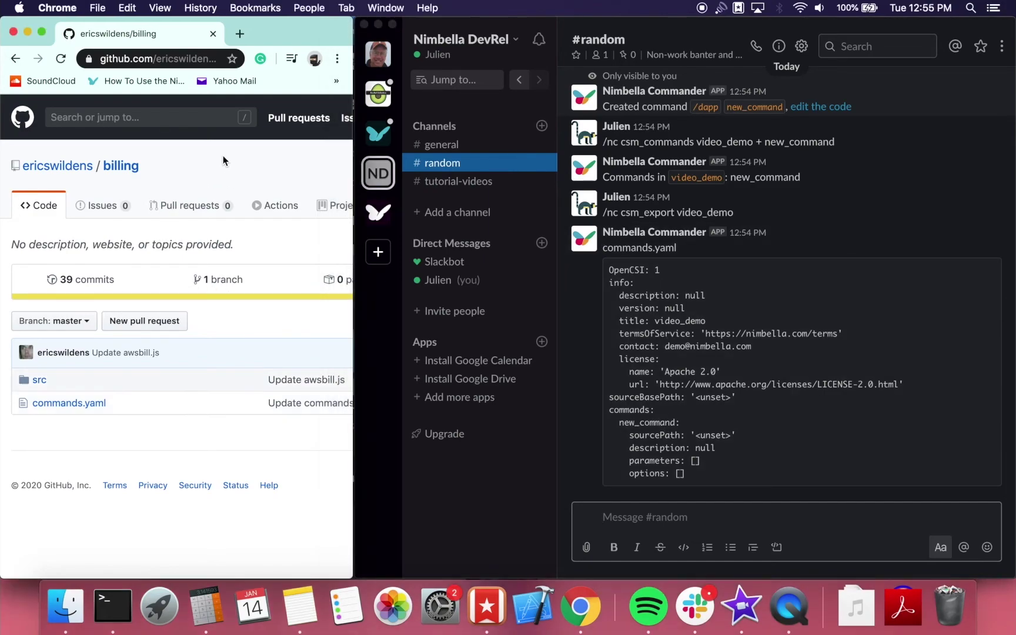
left_click(73, 405)
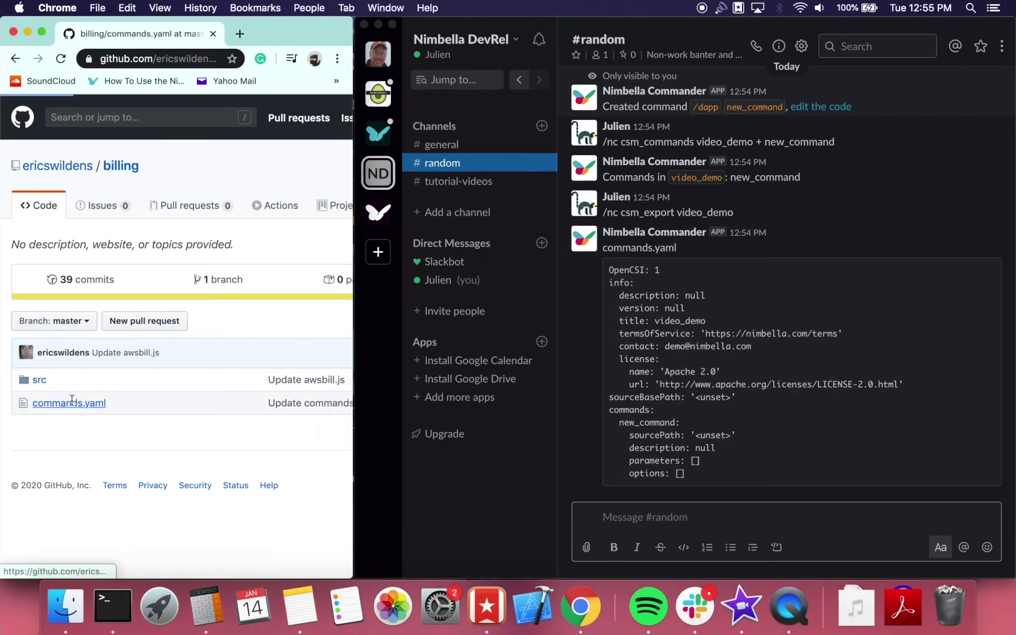
scroll(140, 397, "down", 4)
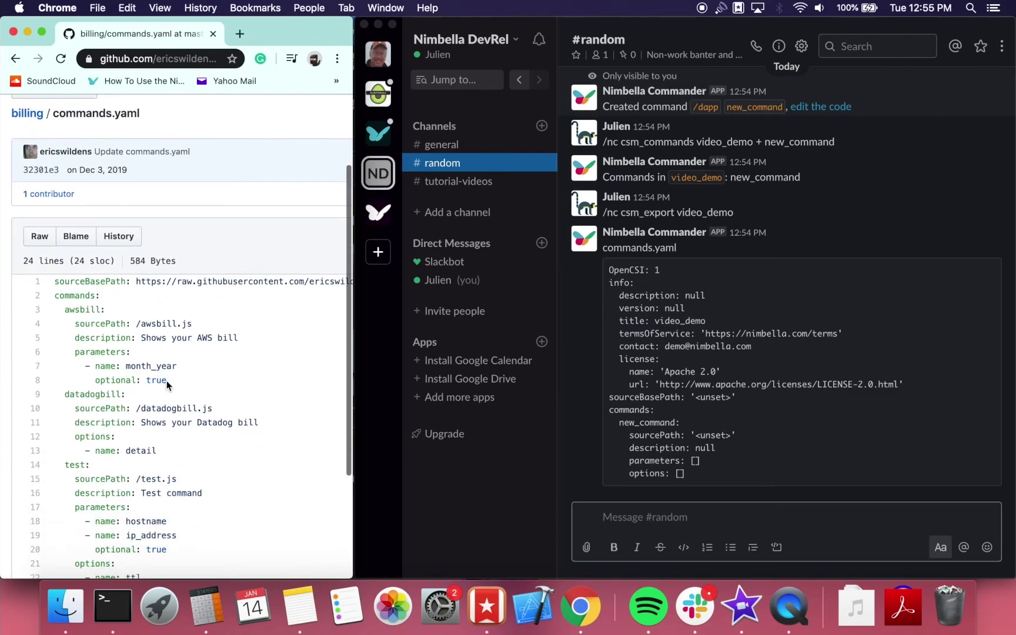
scroll(214, 275, "right", 5)
scroll(116, 305, "left", 5)
left_click_drag(73, 324, 189, 325)
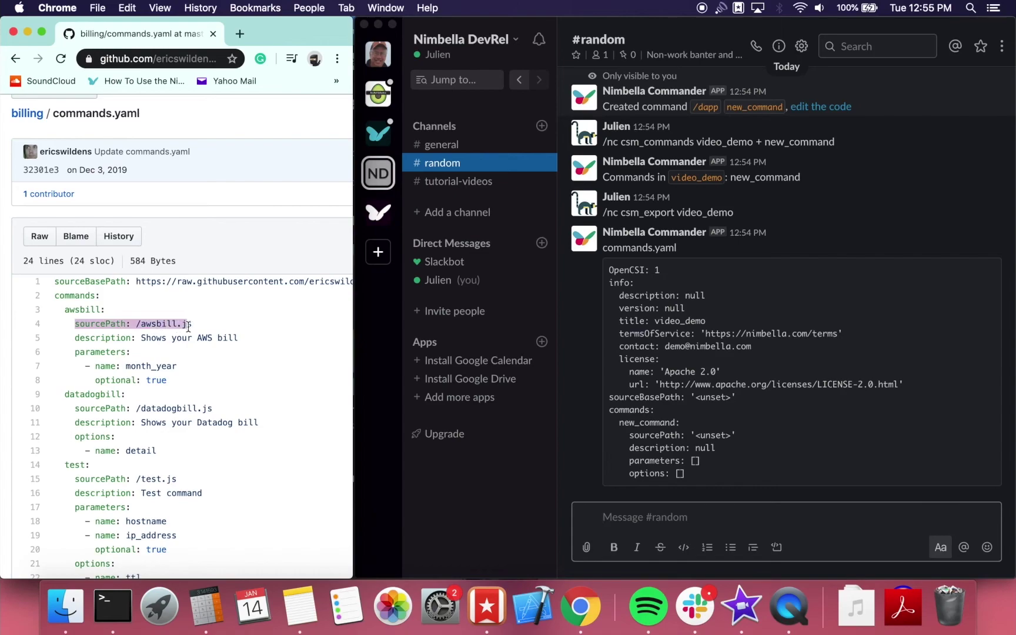
left_click_drag(50, 282, 200, 283)
left_click(201, 283)
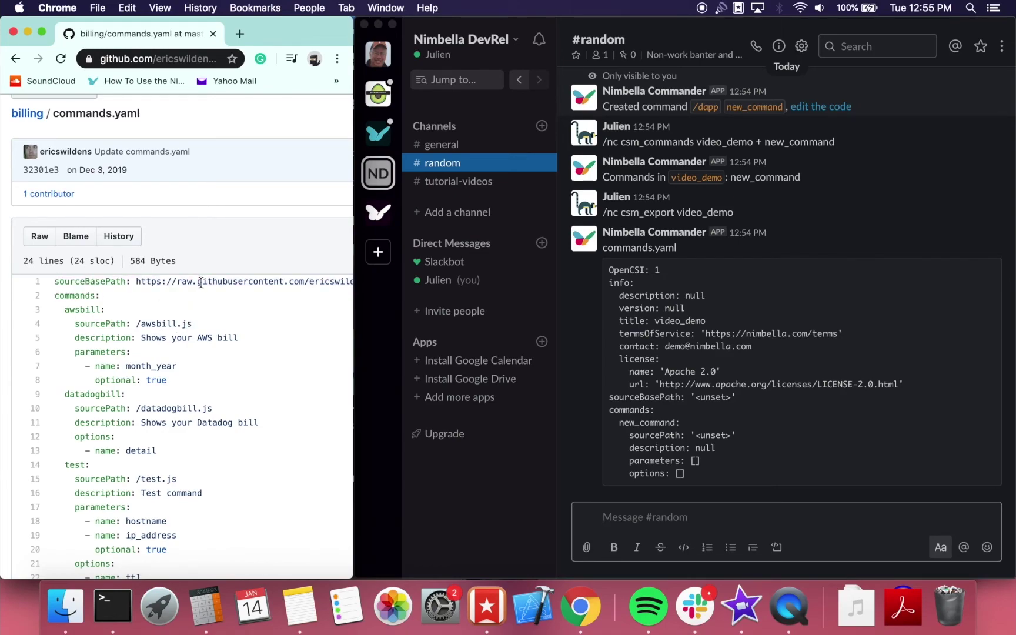
Step: Return to Slack and update the echo command set with /nc csm_update echo
left_click(667, 517)
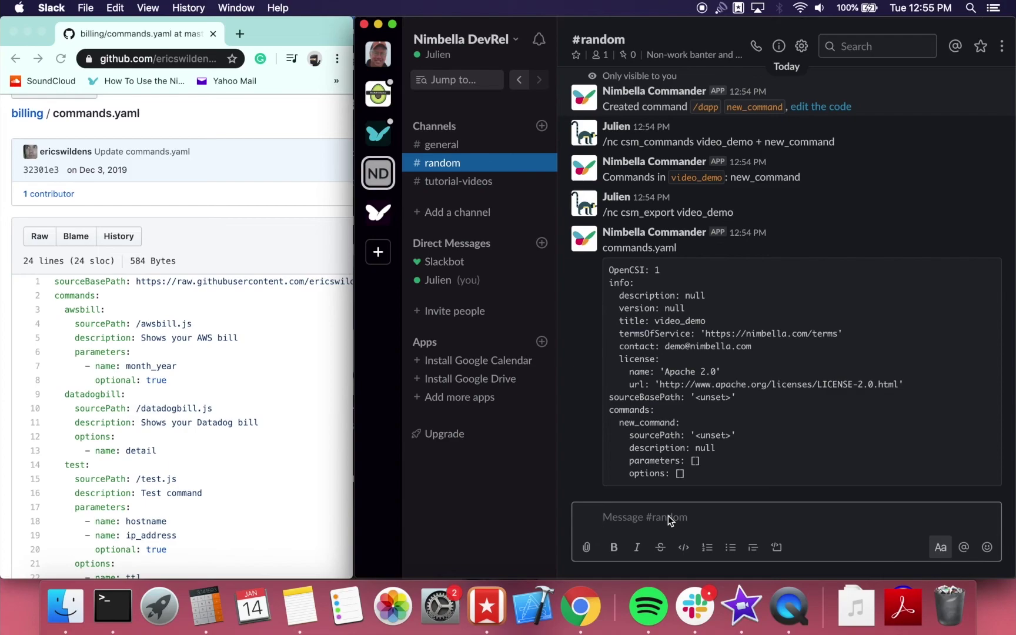
type("/nc csm")
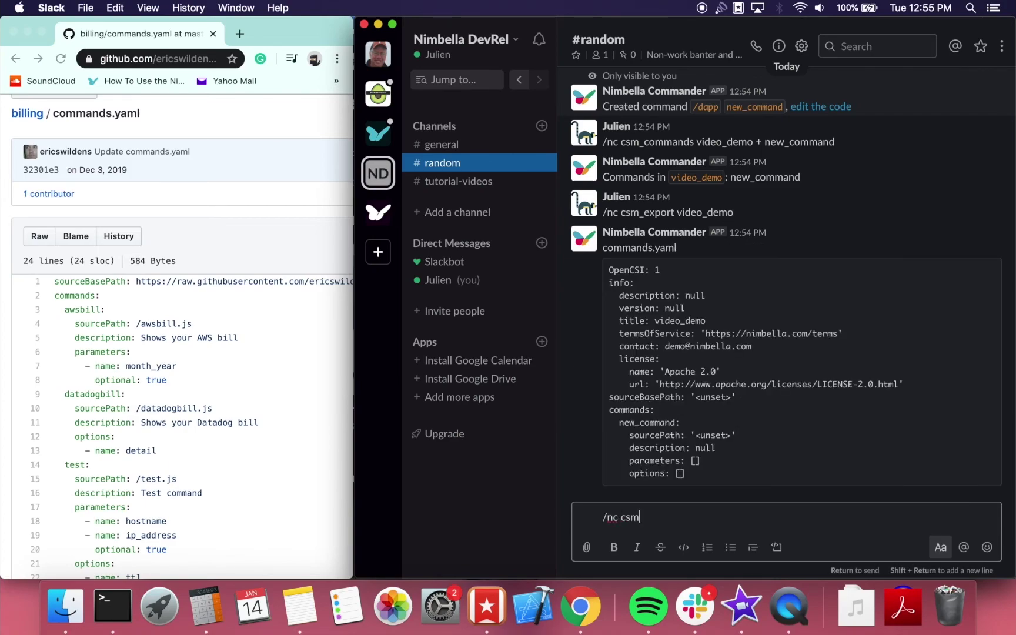
type("_update echo")
key("Return")
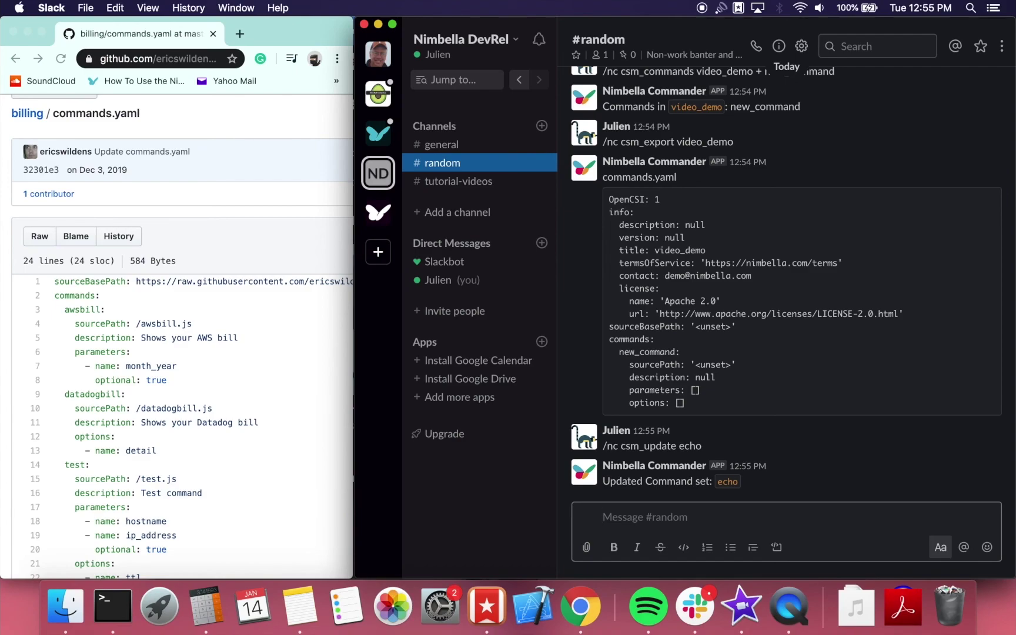
Step: Delete the billing command set installed from GitHub, using /nc csm_delete with its github: owner/billing name
type("/nc csm_dele")
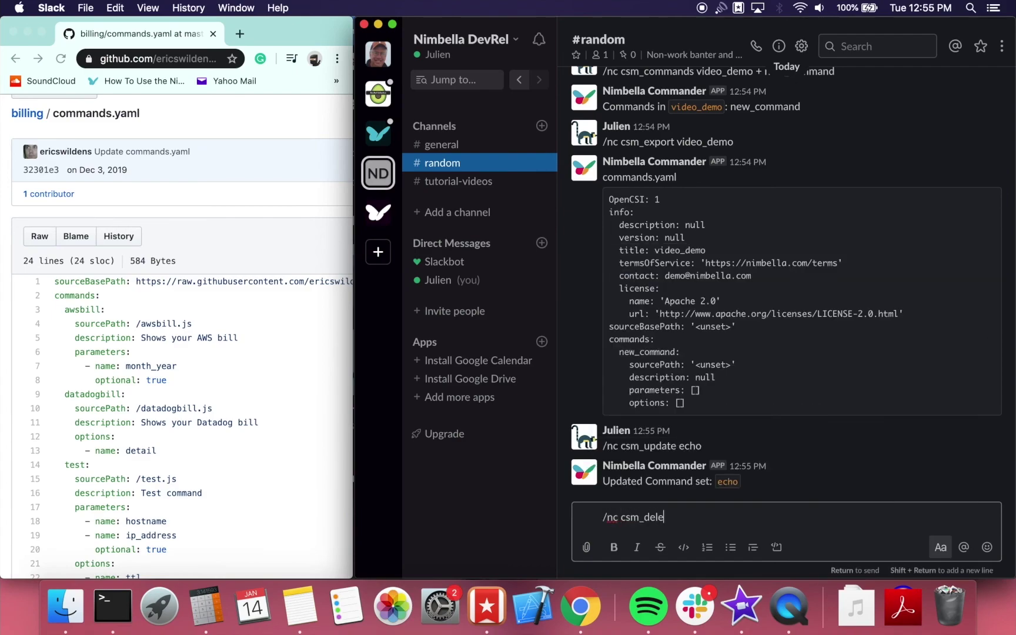
type("te github:")
type("ericswildens/billing")
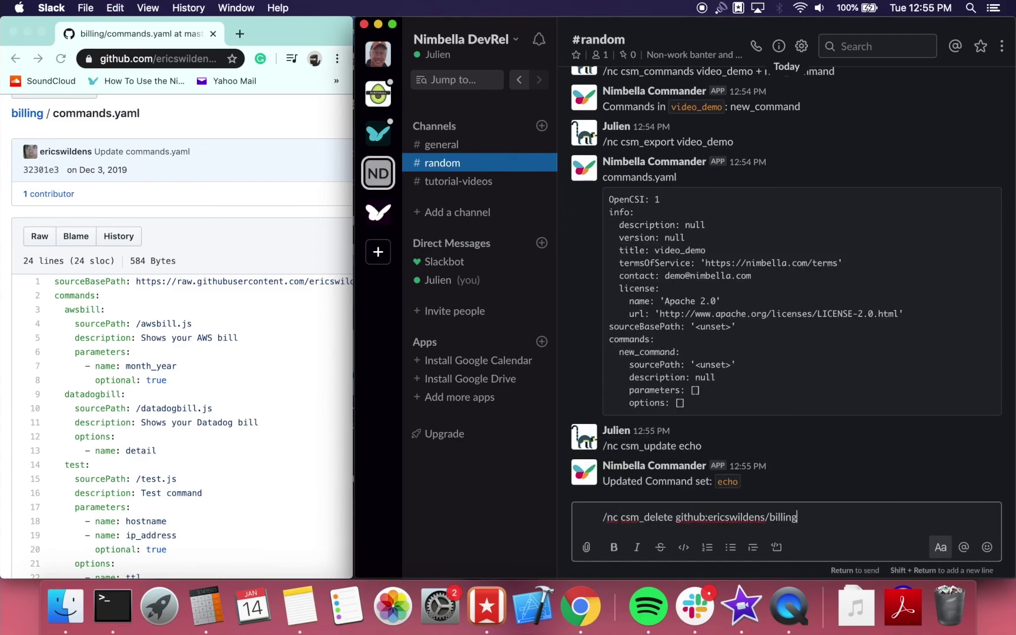
key("Return")
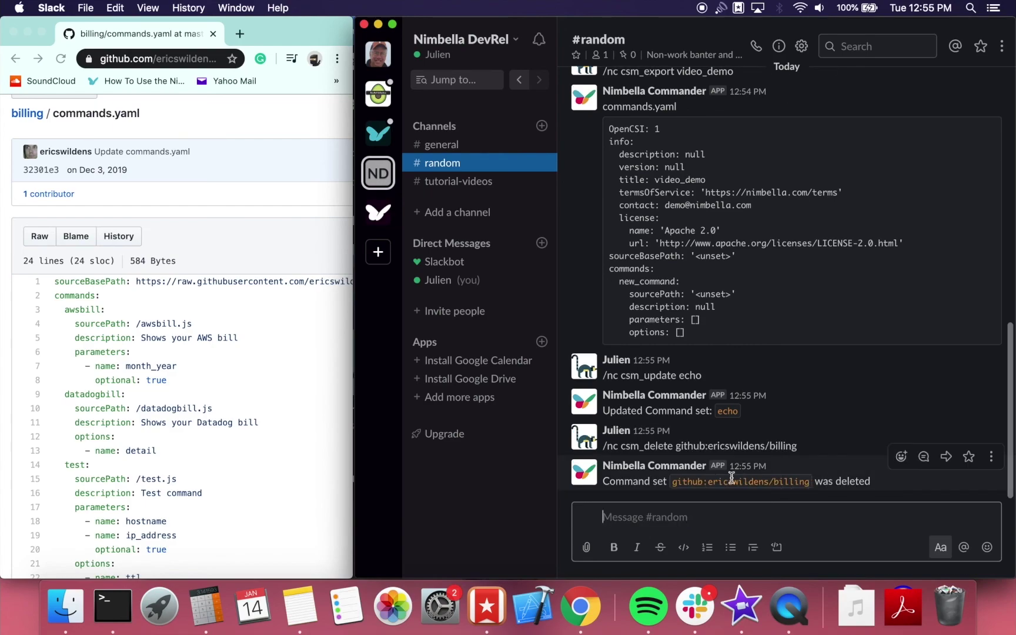